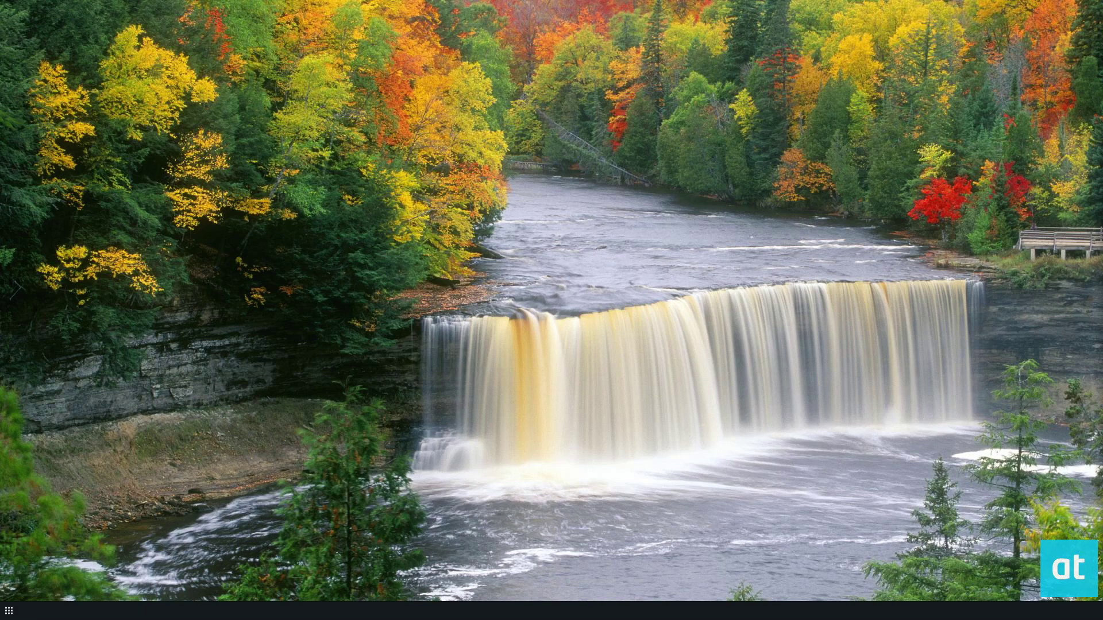
Open a new Terminal window with the Ctrl+Alt+T shortcut.
key("ctrl+alt+t")
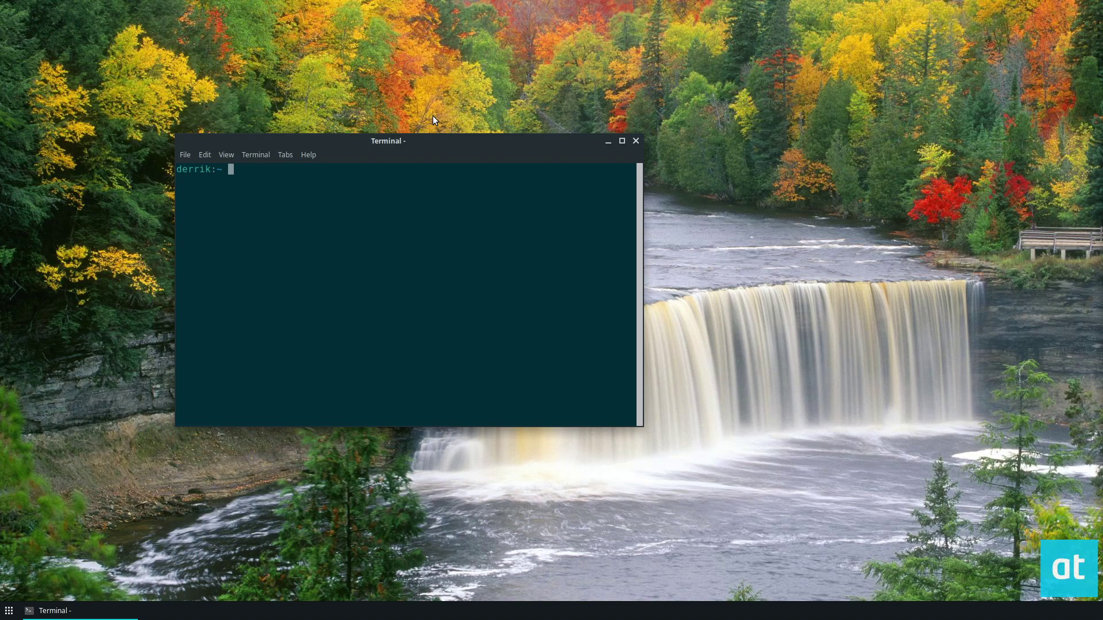
Move the terminal aside and highlight device /dev/sde1 in the Disks 32 GB Drive view.
left_click_drag(421, 140, 561, 103)
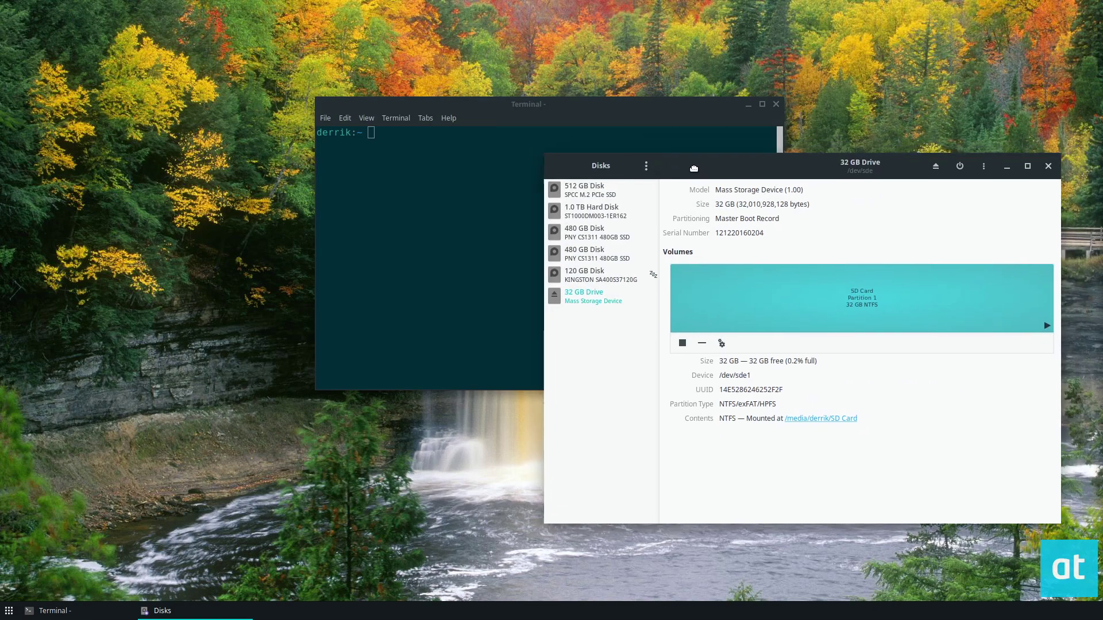
left_click_drag(565, 104, 312, 49)
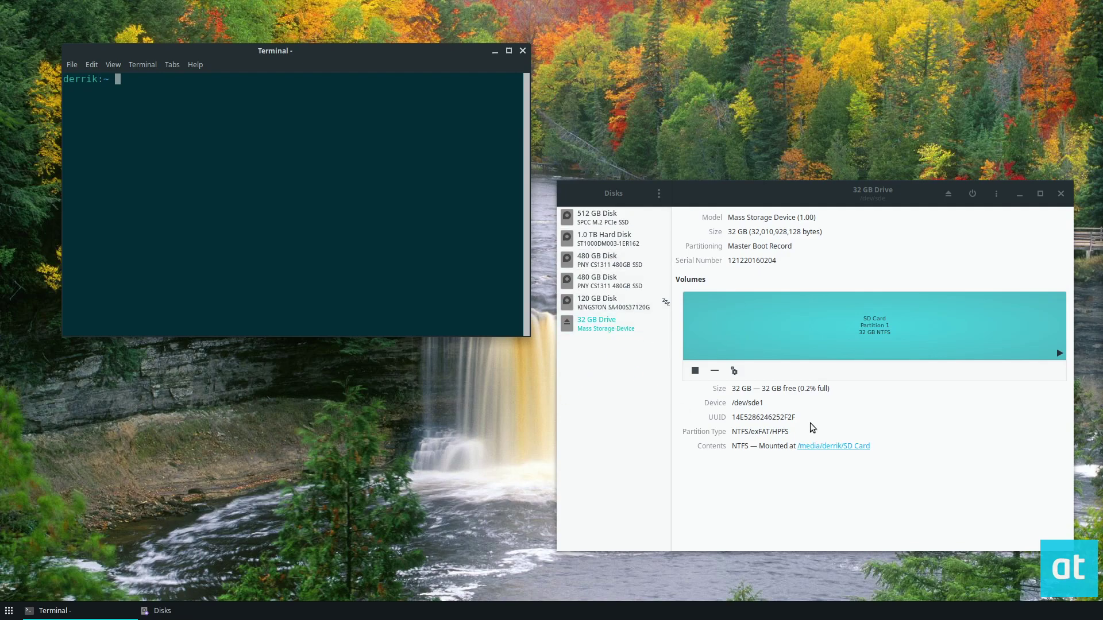
left_click_drag(731, 403, 763, 400)
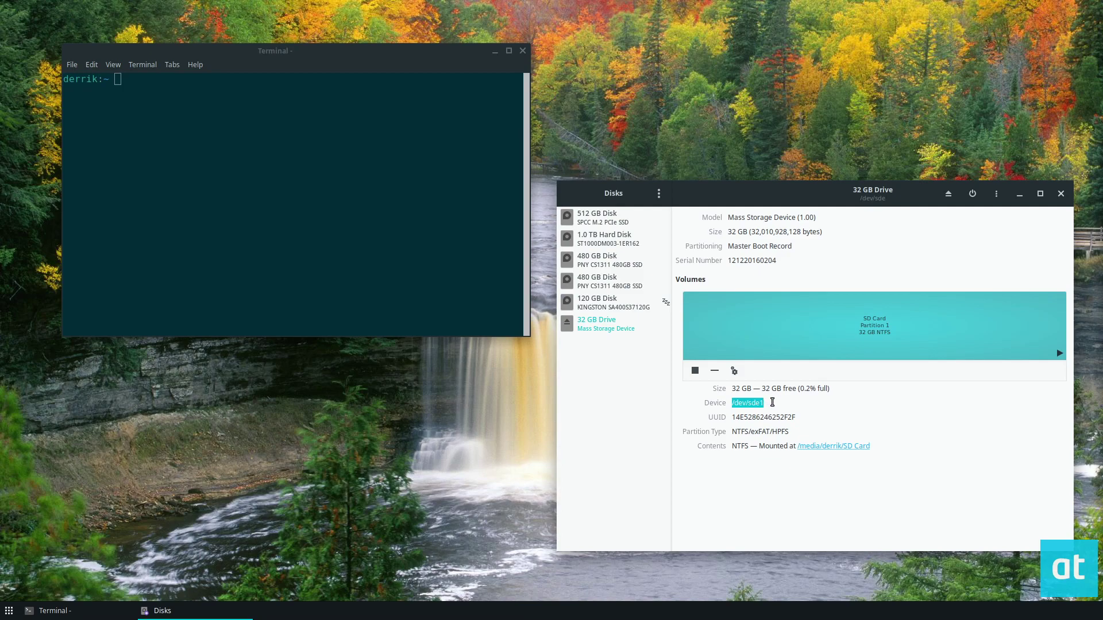
key("Right")
Run lsblk and highlight sde1 and its /media/derrik/SD Card mount point.
left_click(196, 140)
type("ls")
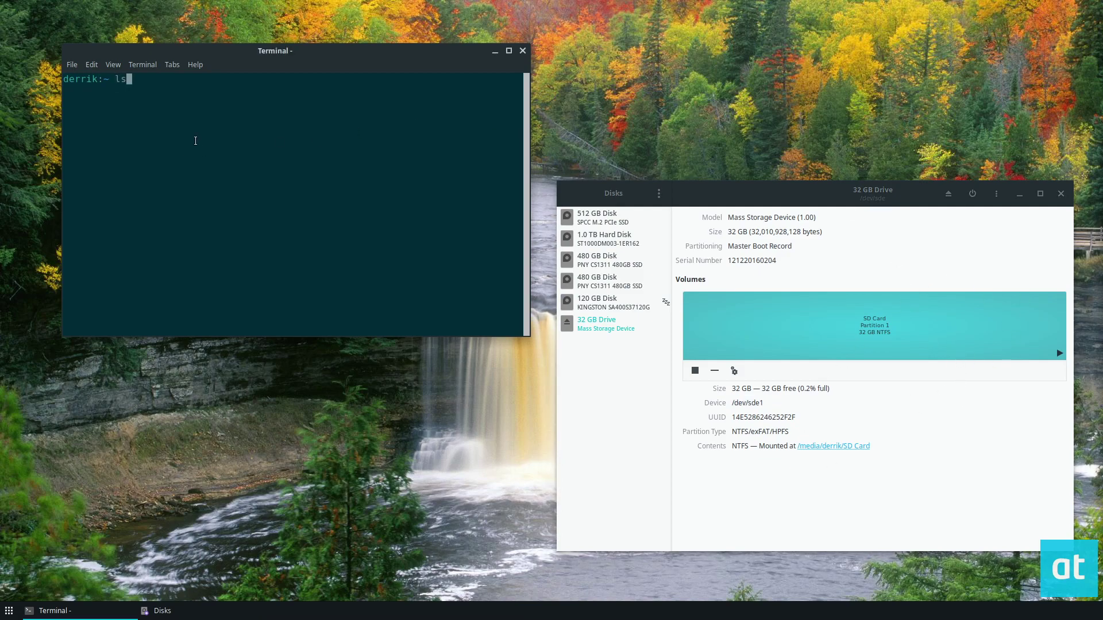
type("blk")
key("Return")
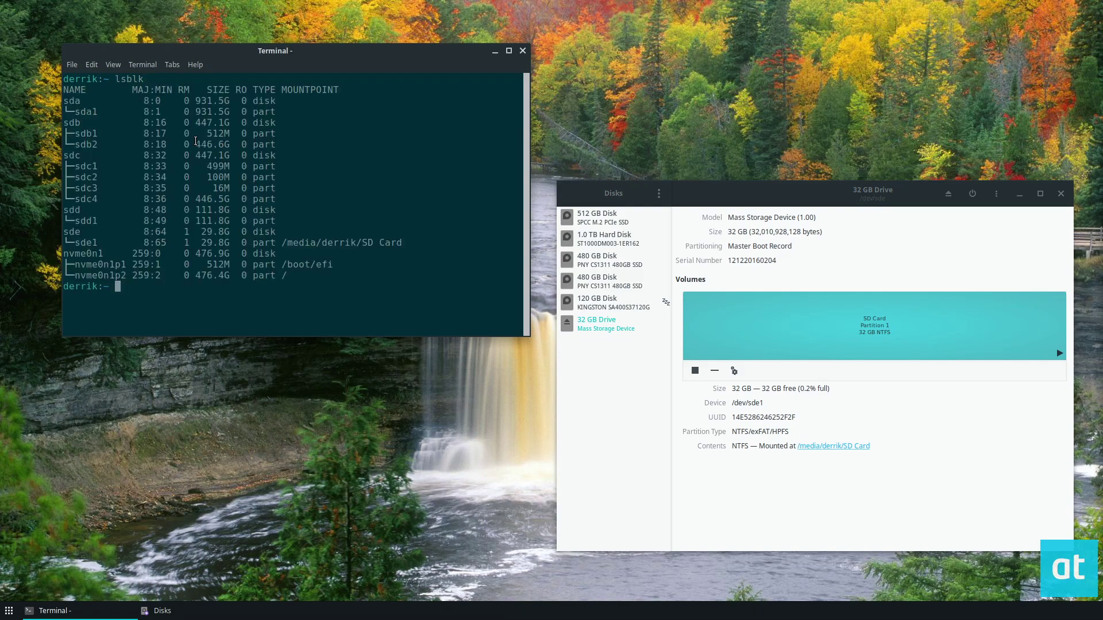
left_click_drag(421, 246, 275, 244)
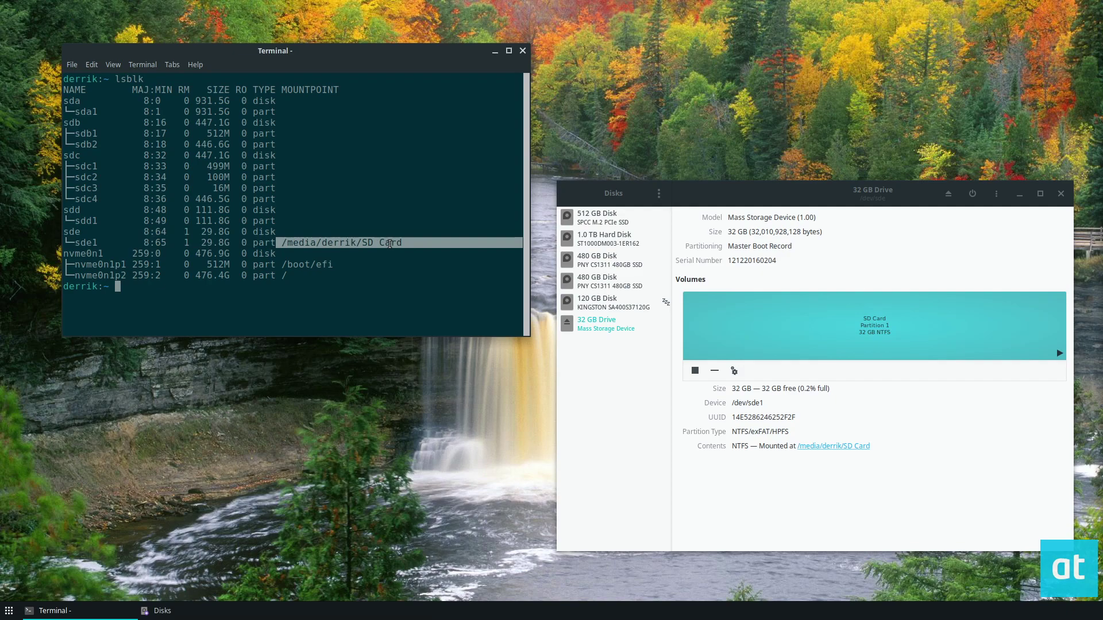
double_click(86, 242)
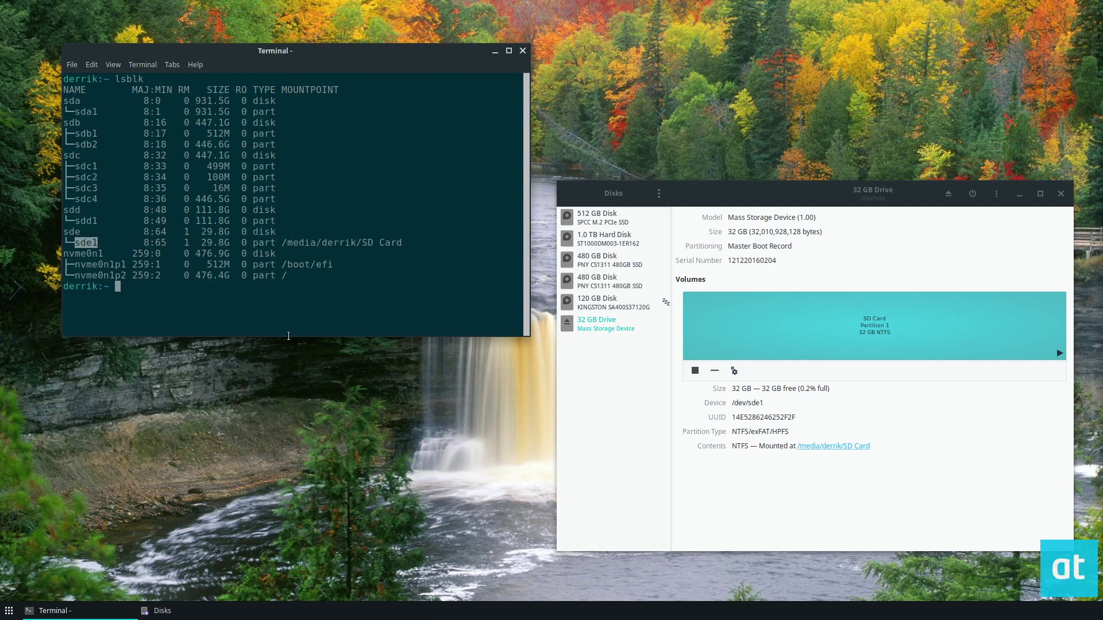
left_click(268, 297)
type("sudo umount ")
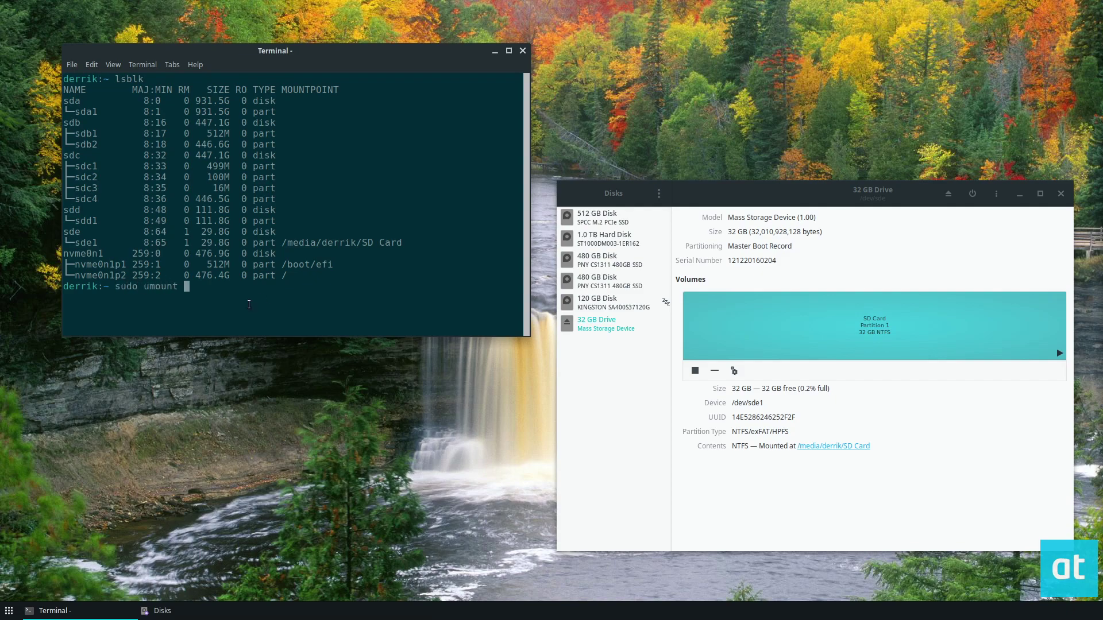
type("/dev/sde1")
Enter sudo umount /dev/sde1, highlighting sde1's 29.8G size, its row and the command.
left_click_drag(74, 97, 121, 159)
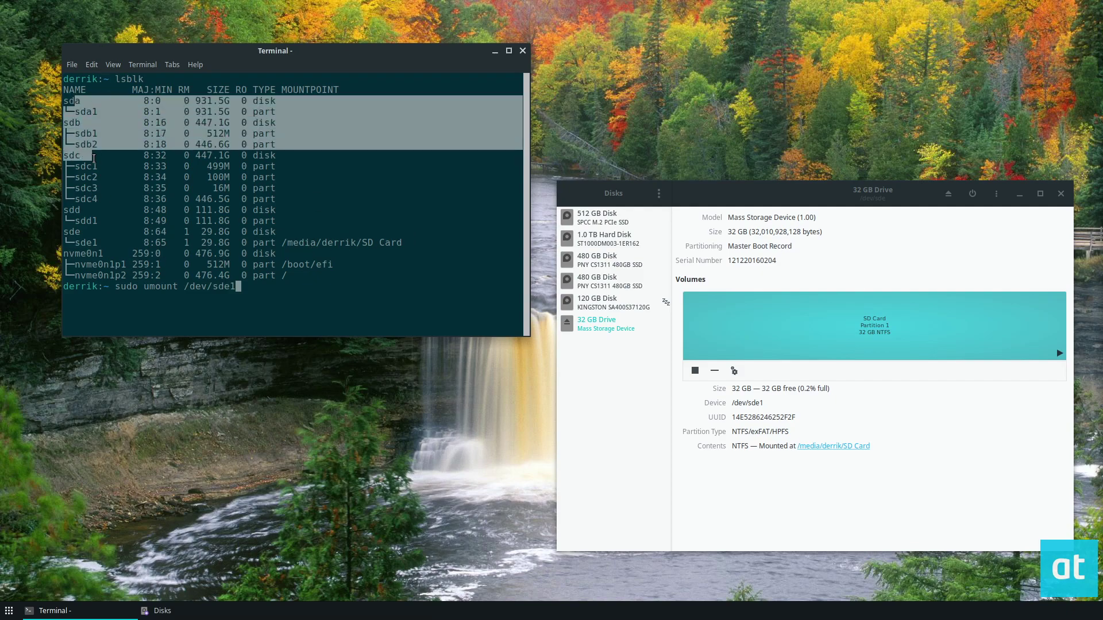
left_click(125, 198)
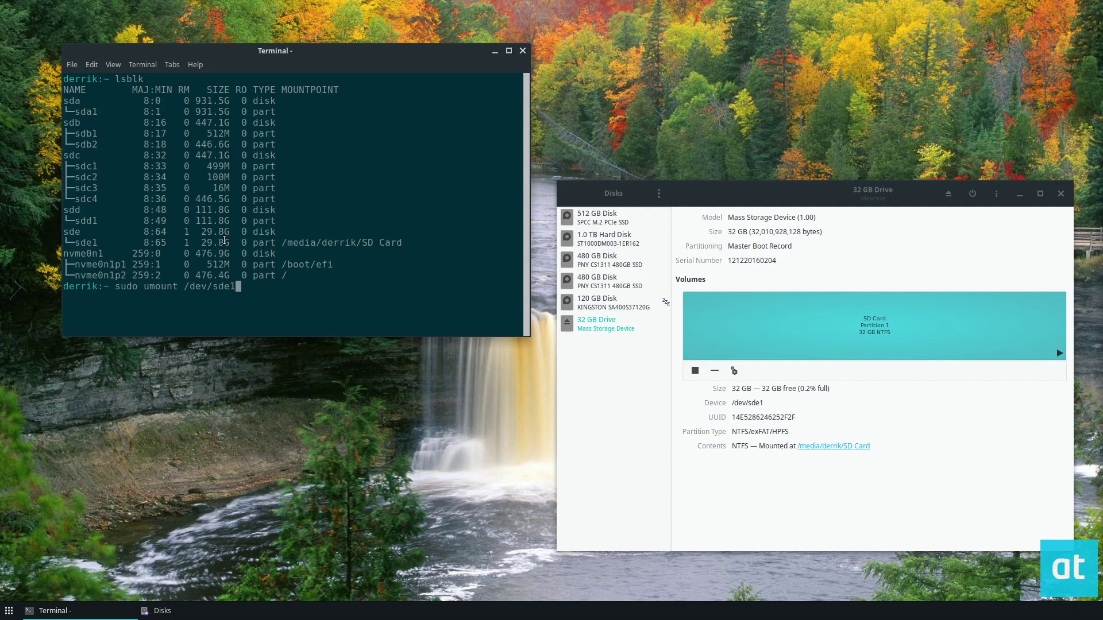
left_click_drag(230, 242, 200, 243)
left_click(246, 247)
left_click_drag(404, 240, 65, 244)
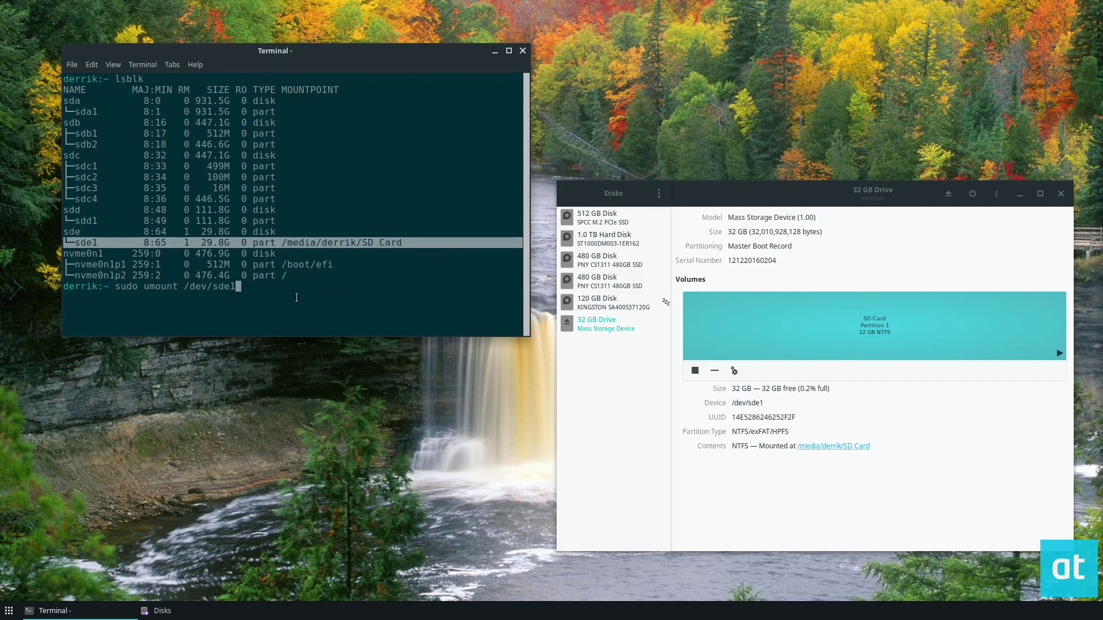
left_click_drag(518, 287, 120, 287)
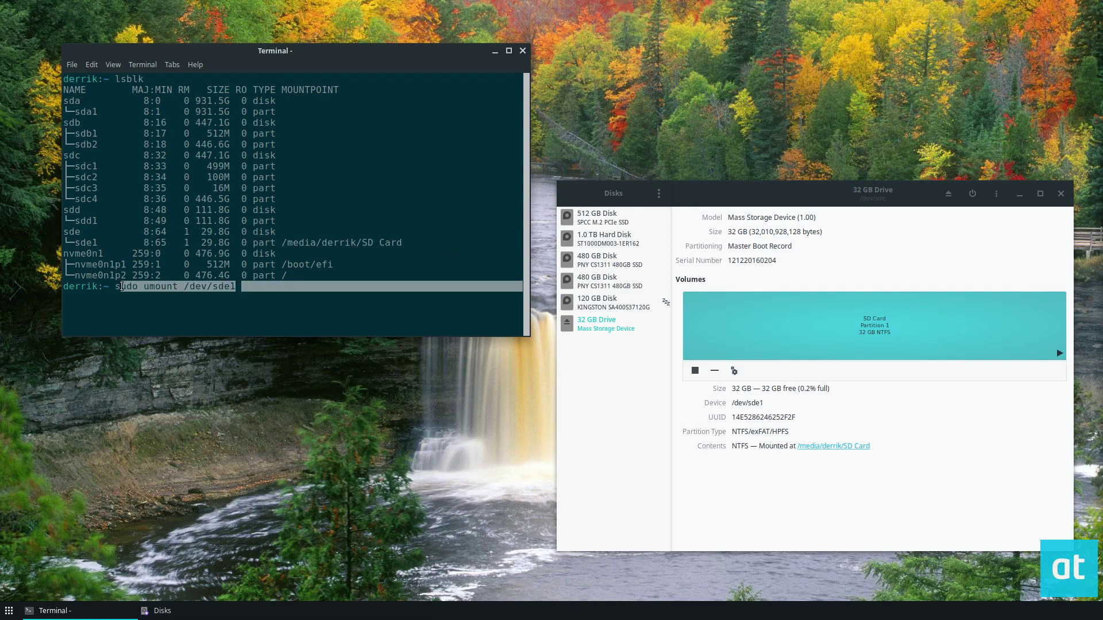
Run sudo umount /dev/sde1 and submit the administrator password.
left_click(286, 296)
key("Return")
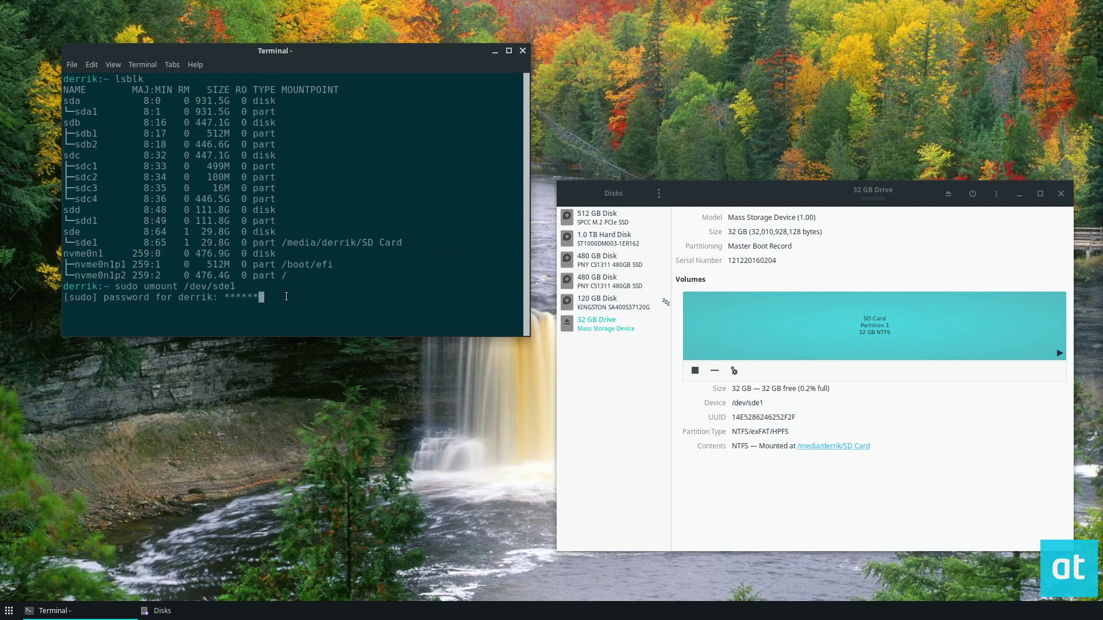
key("Return")
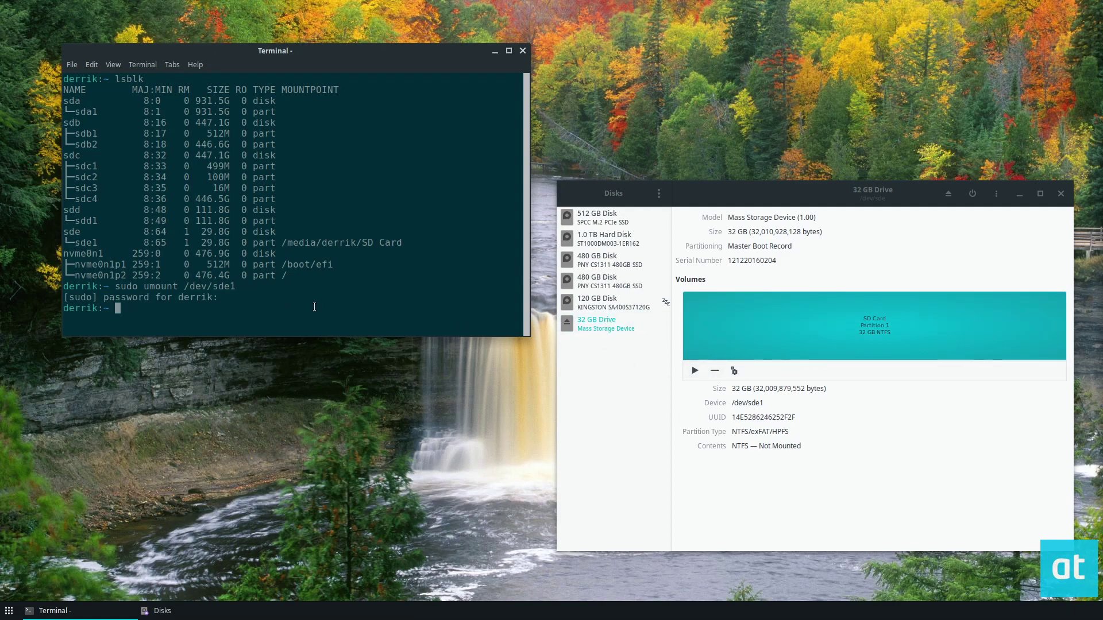
type("lsb")
type("lk")
Rerun lsblk and highlight the sde1 row, now showing no mount point.
key("Return")
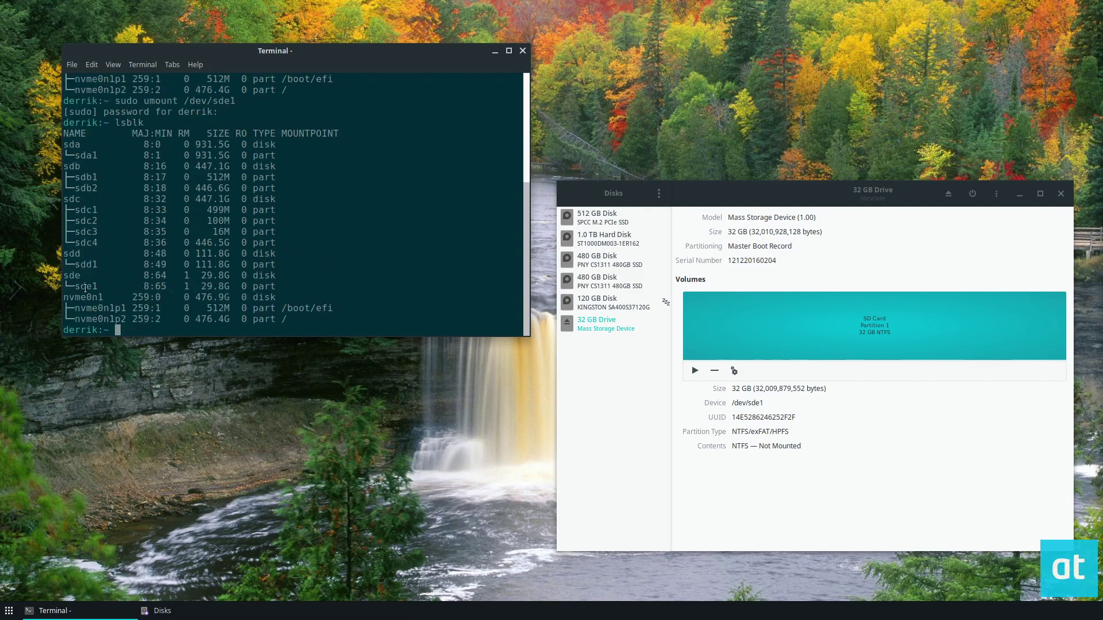
left_click_drag(71, 286, 341, 287)
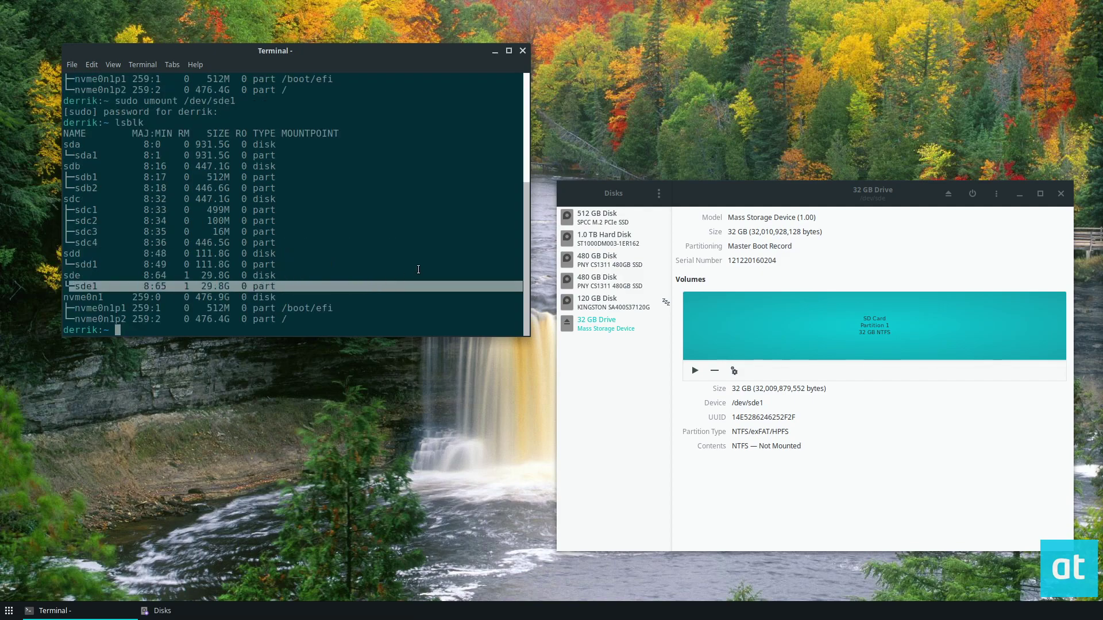